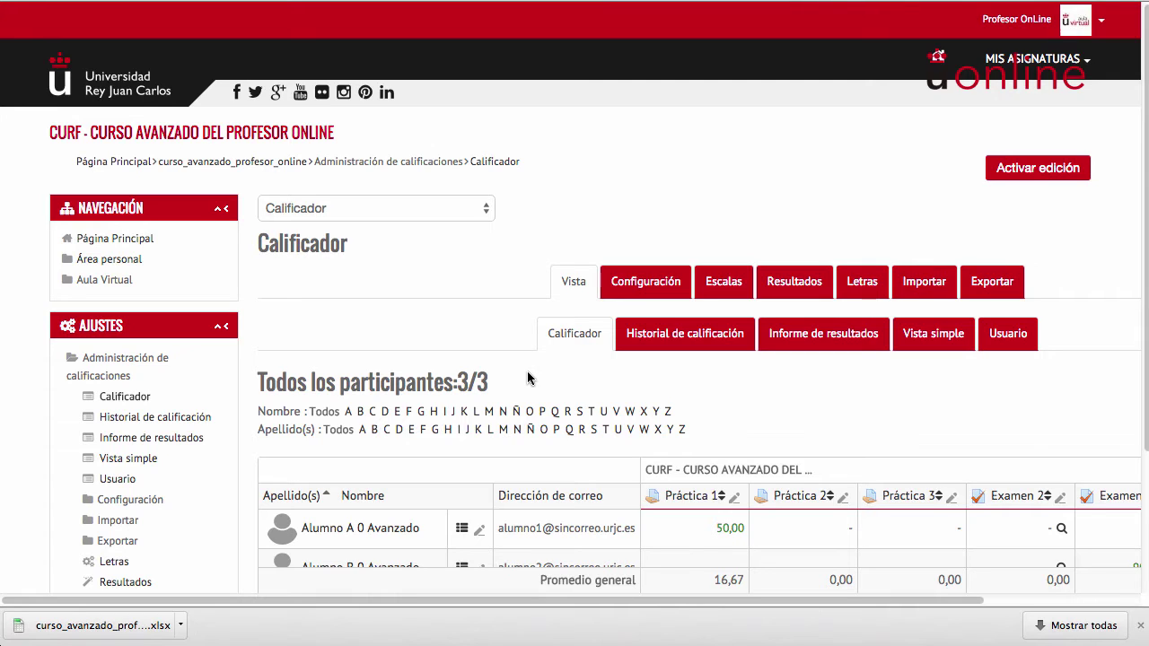
- Add a grade category named Exámenes to the course, with Media ponderada de calificaciones as its total calculation
click(641, 294)
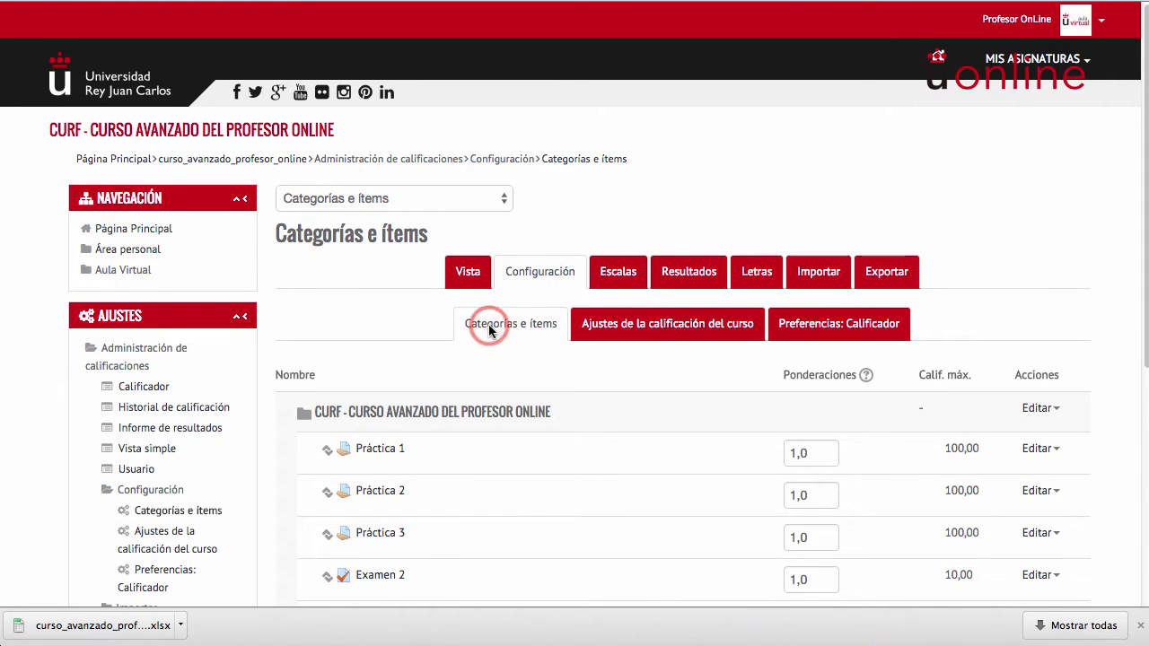
scroll(489, 324, down, 5)
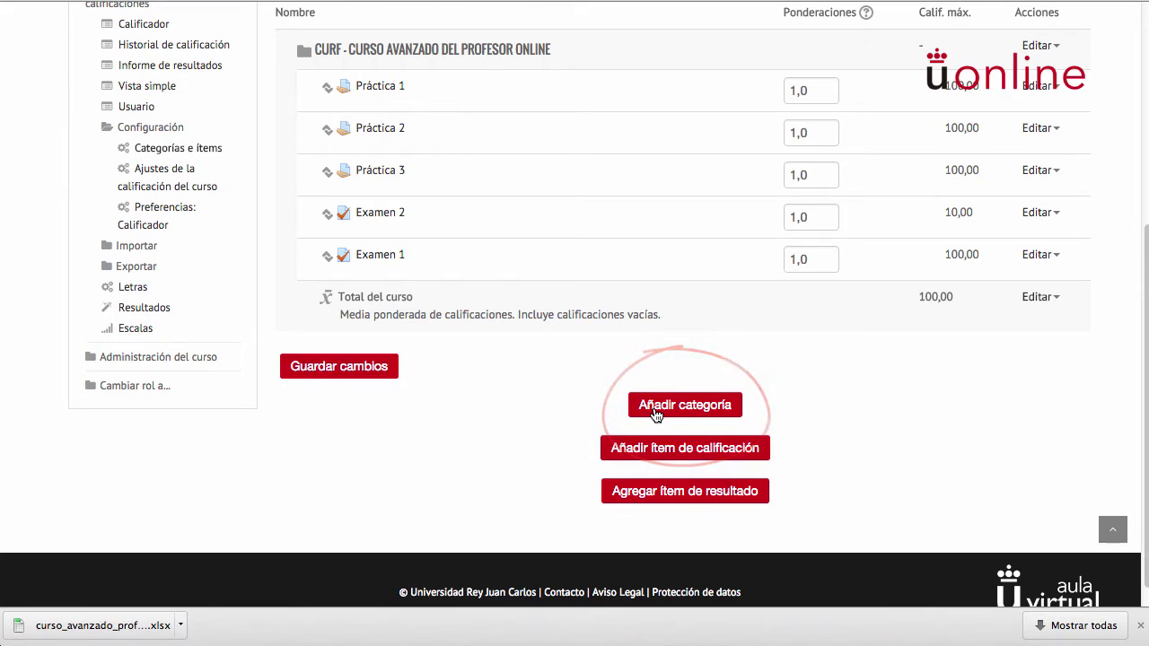
click(657, 414)
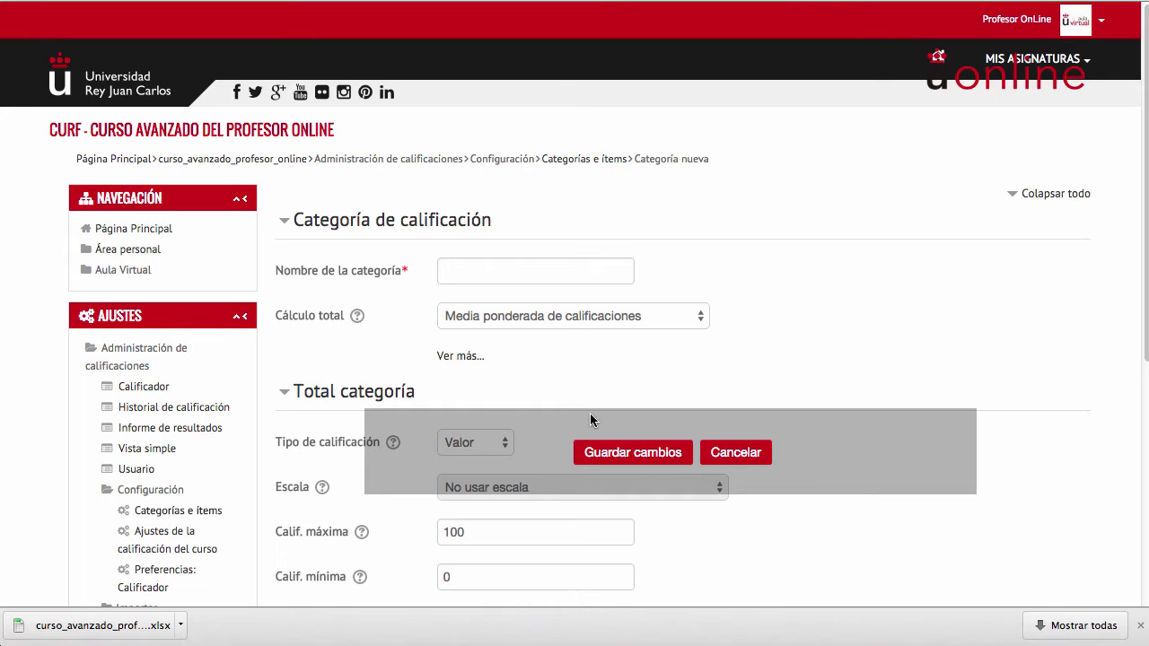
click(494, 267)
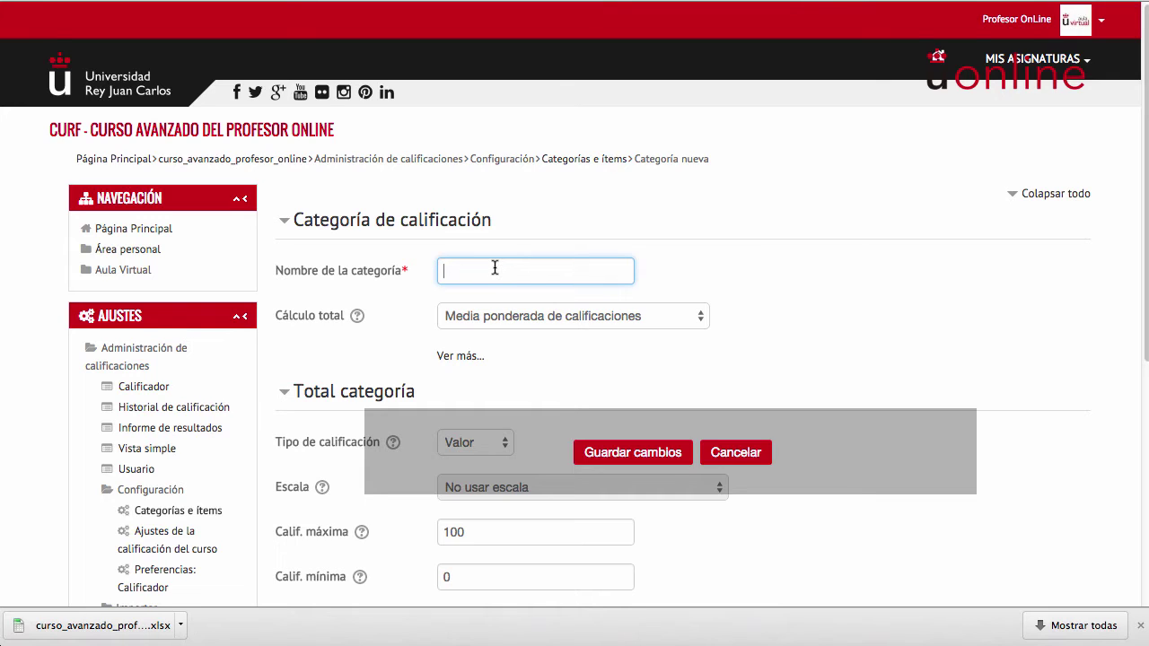
text(Exámenes)
click(501, 319)
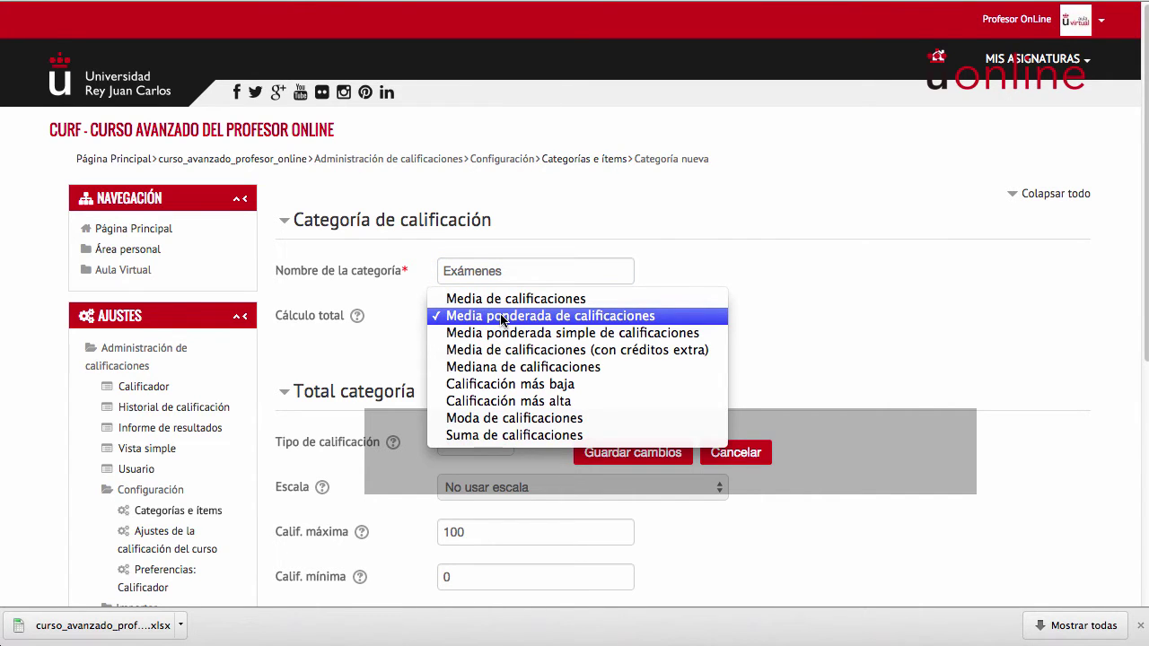
click(501, 317)
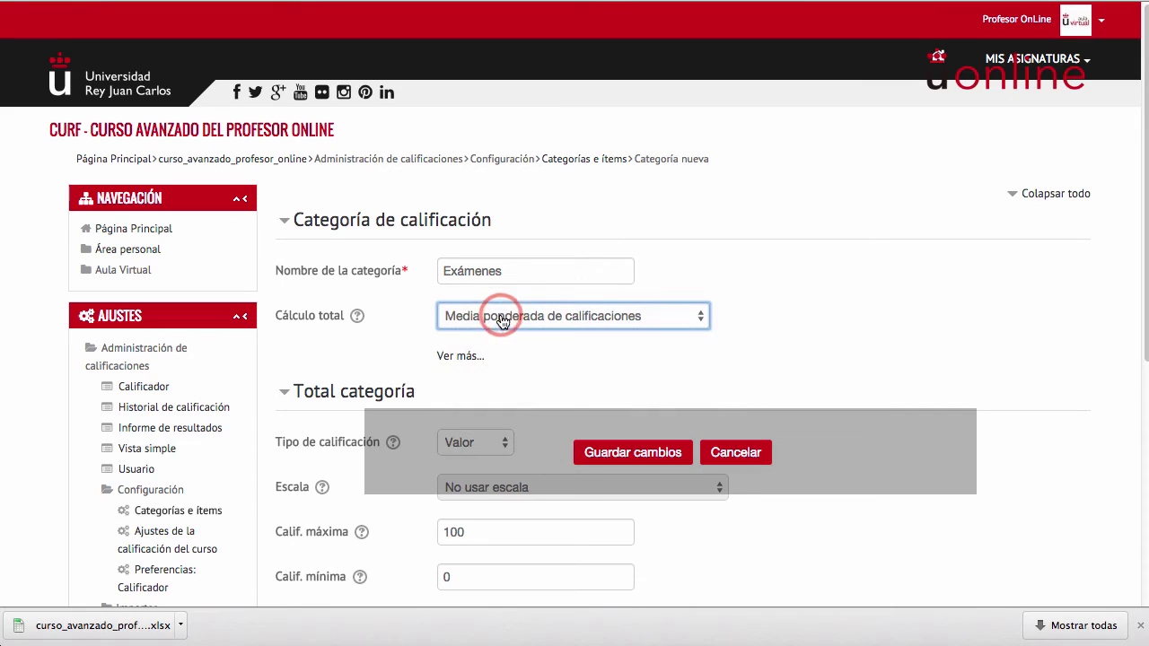
- Reveal the category's additional options and set the number of lowest grades to discard to 5
click(465, 357)
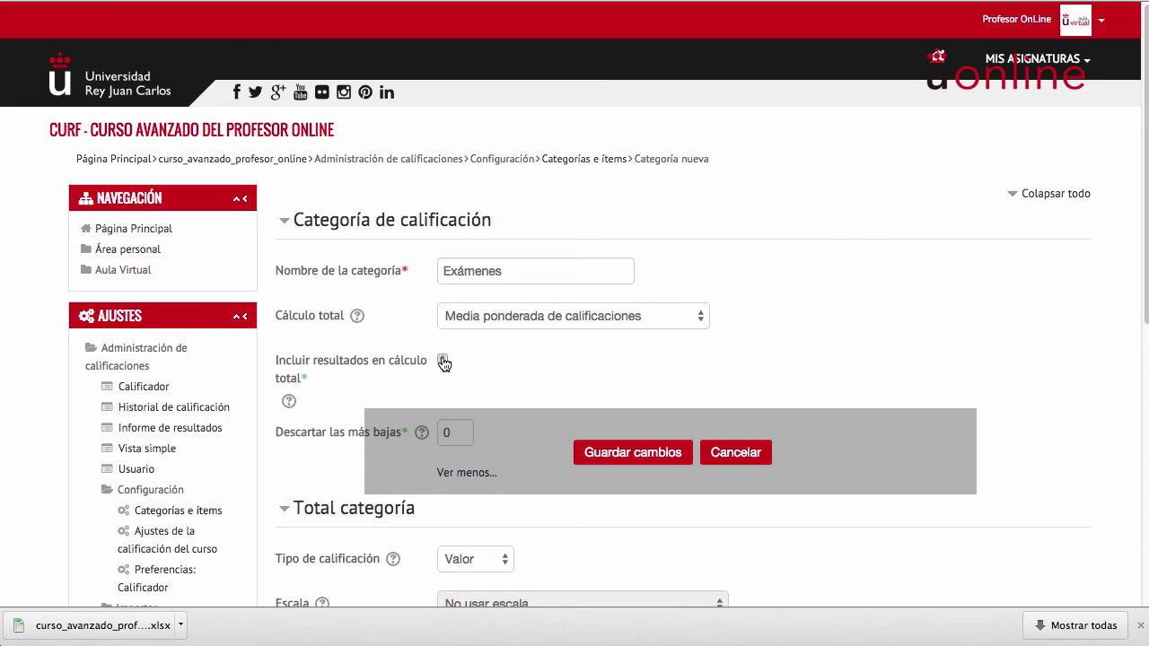
click(442, 360)
click(443, 360)
scroll(442, 359, down, 3)
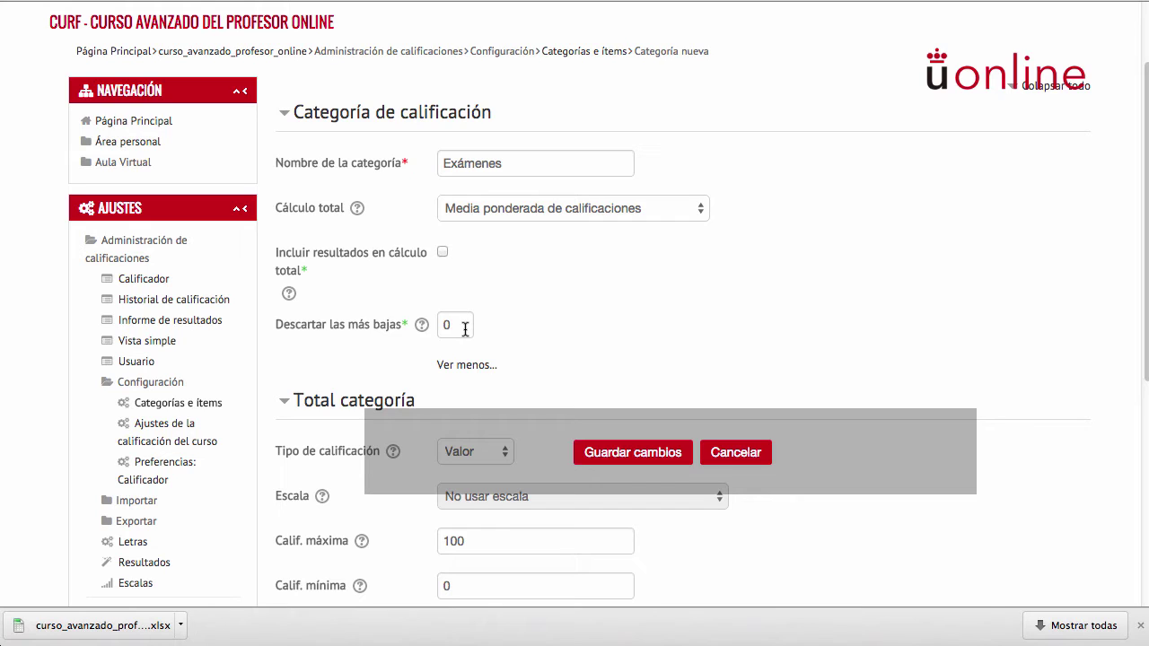
click(465, 328)
key(BackSpace)
text(5)
- Expand the Total categoría settings and go through the total's name, item info and ID number fields, leaving them empty
scroll(465, 329, down, 5)
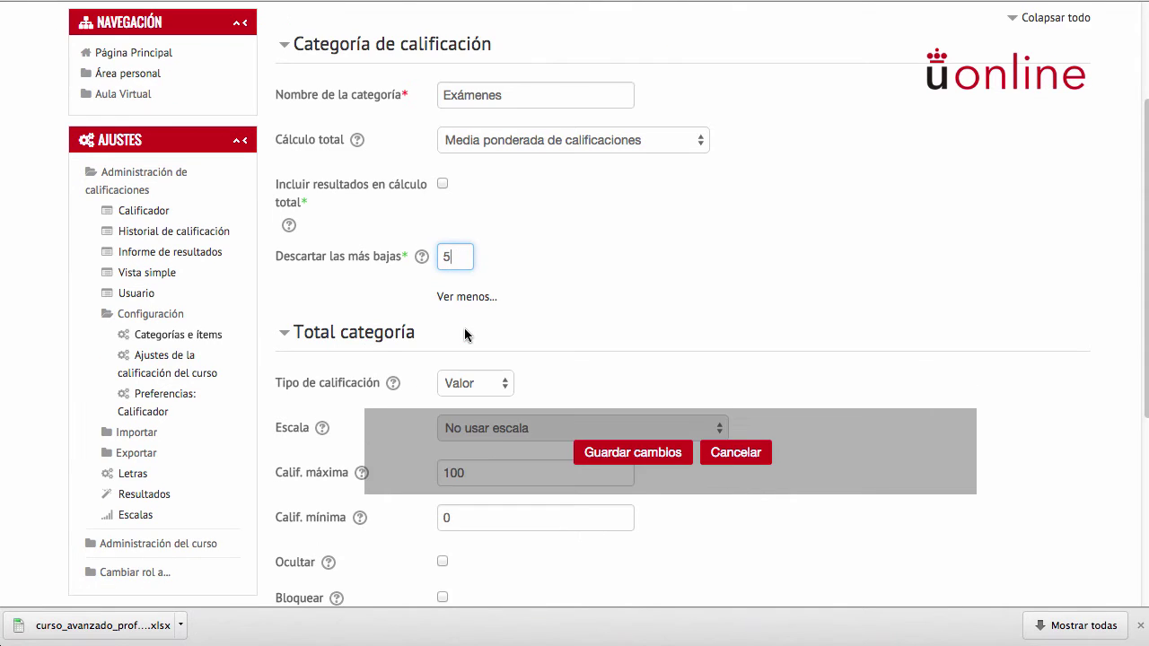
scroll(464, 328, down, 4)
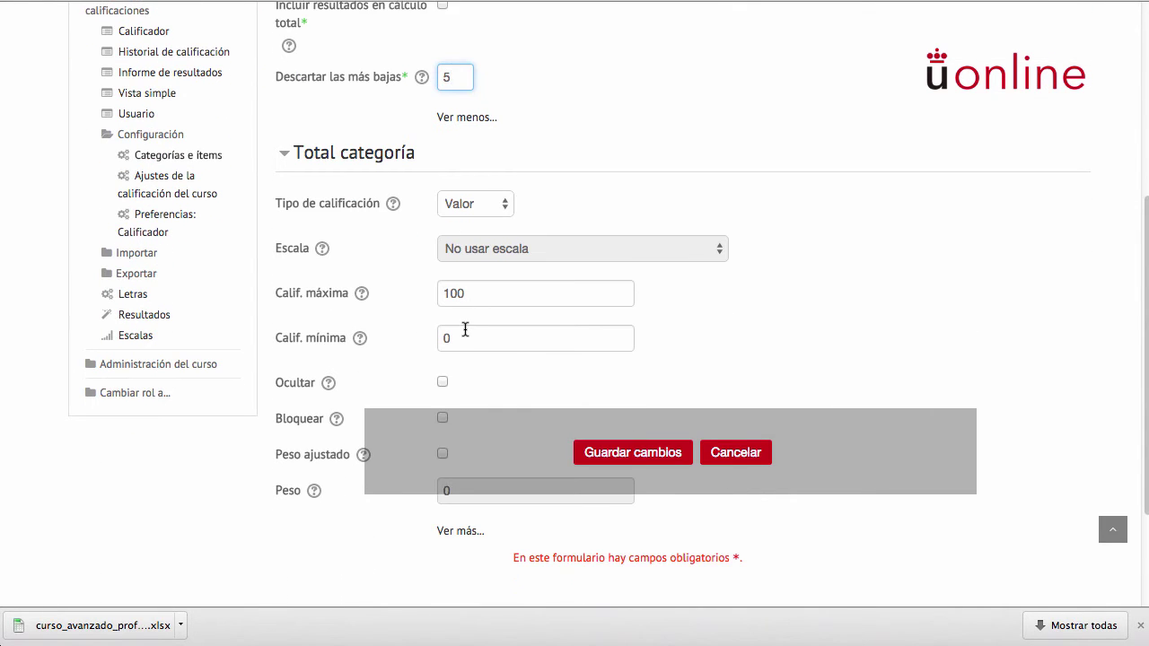
click(462, 368)
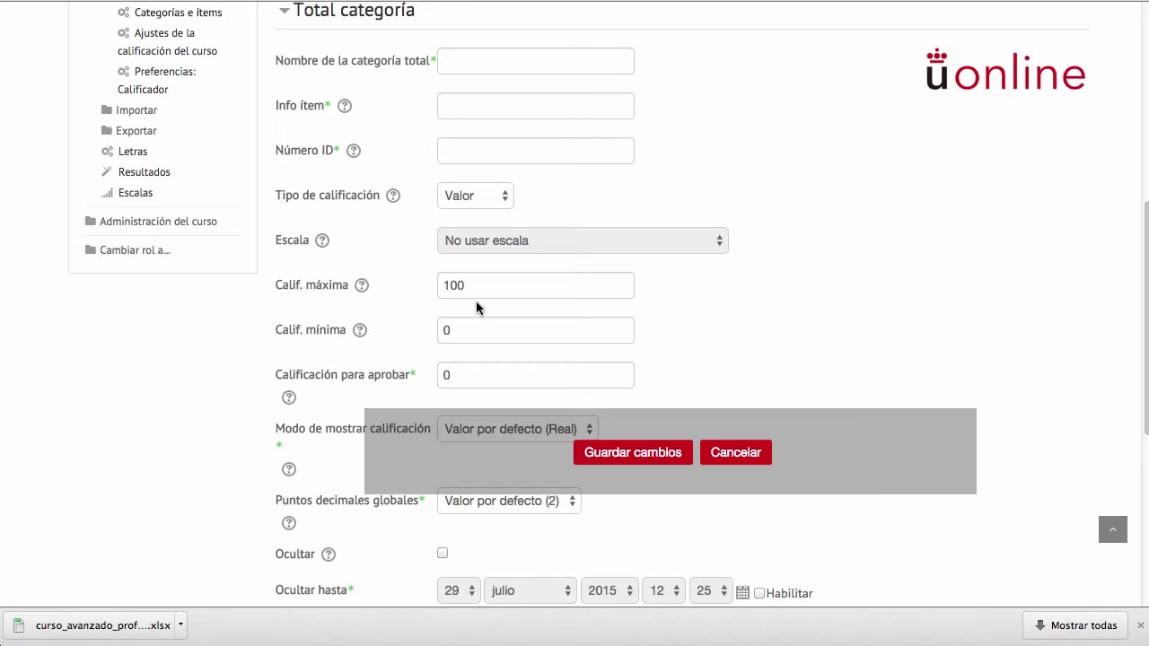
click(500, 66)
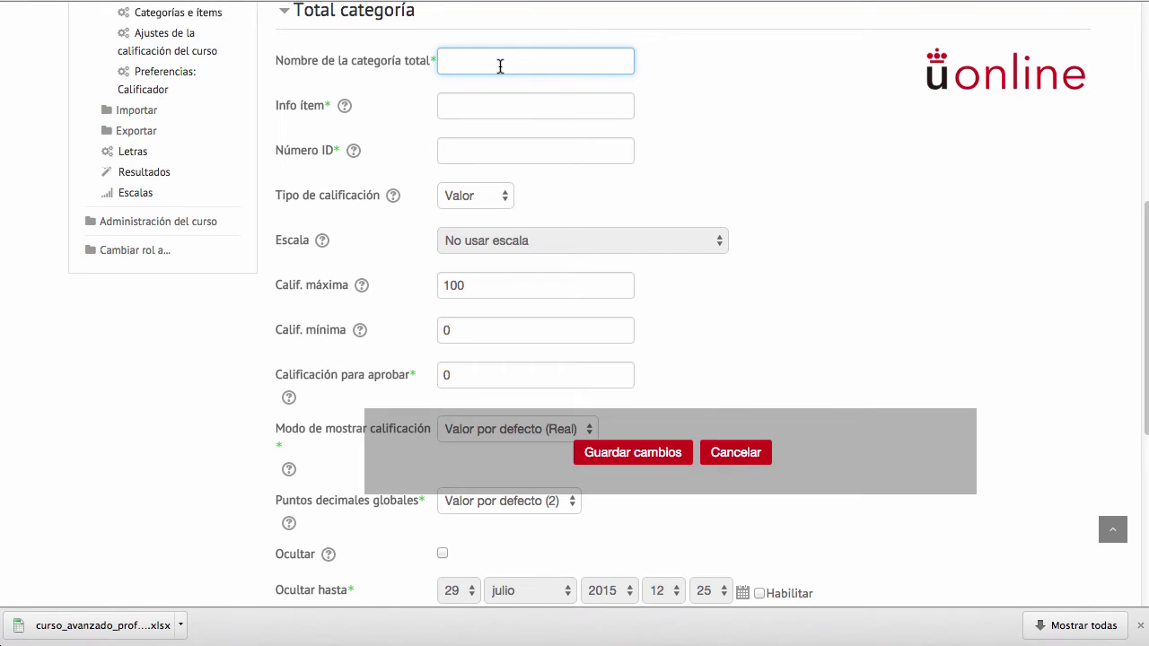
click(497, 104)
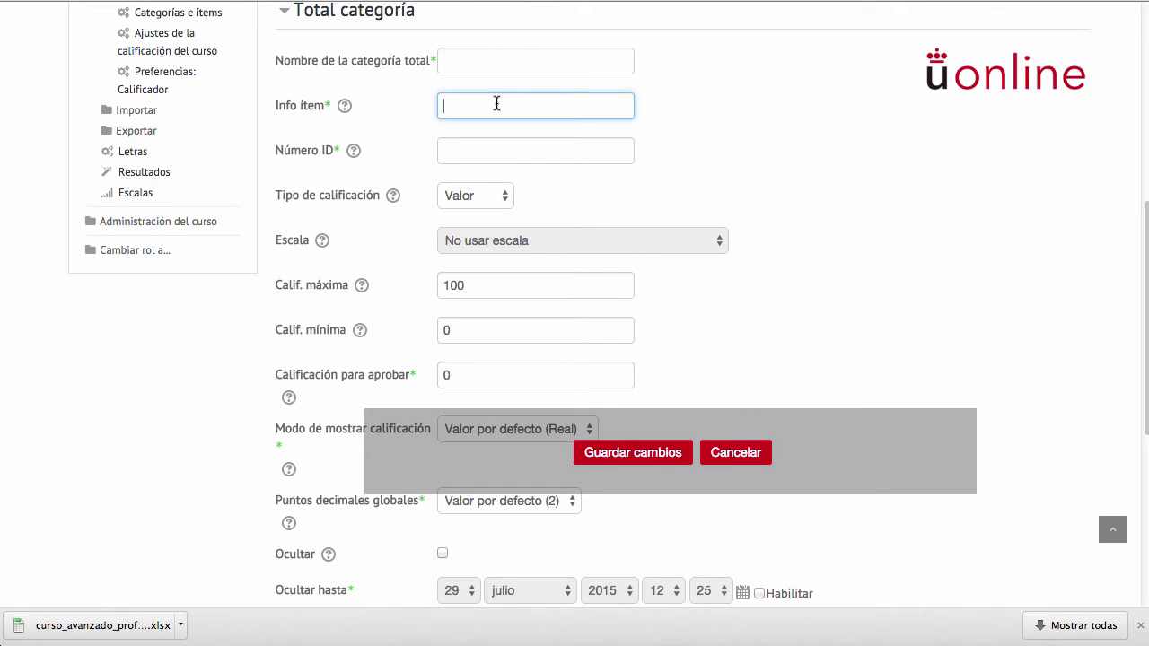
click(490, 148)
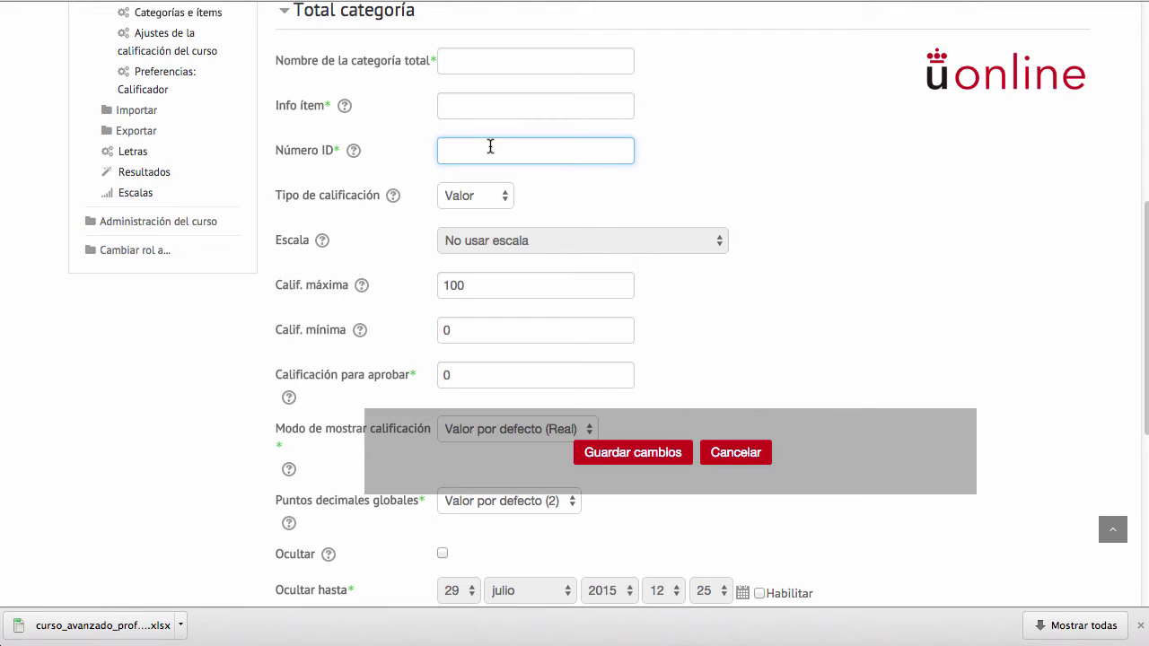
- Try the Escala grade type for the category total to view the available scales, and return the type to Valor
click(489, 195)
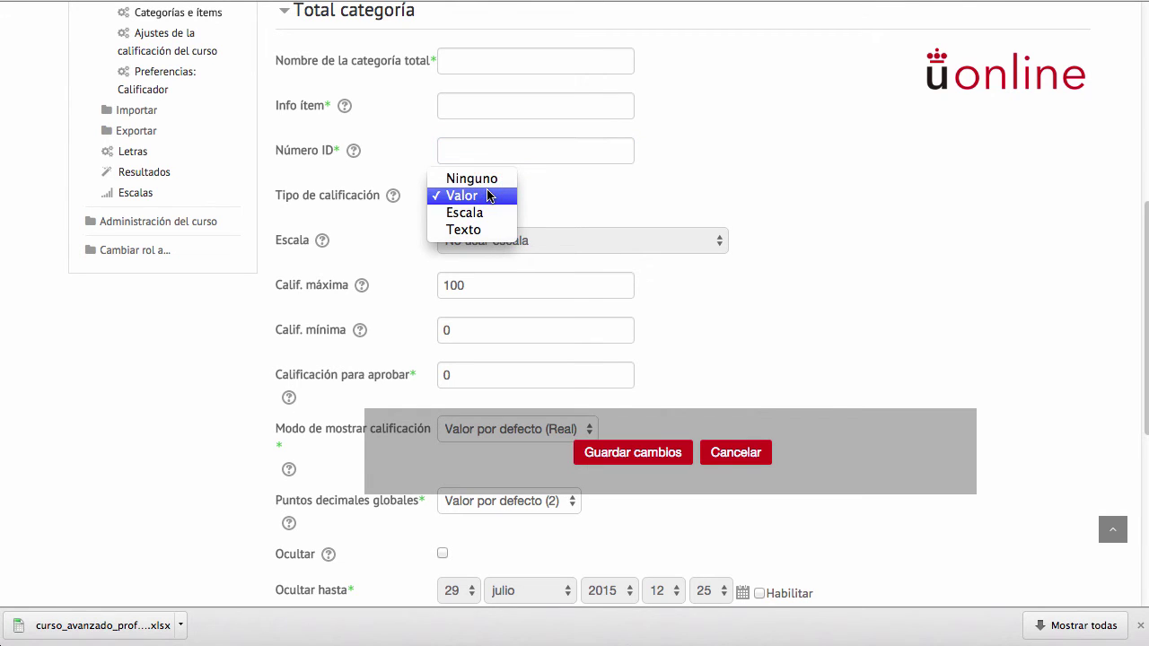
click(489, 195)
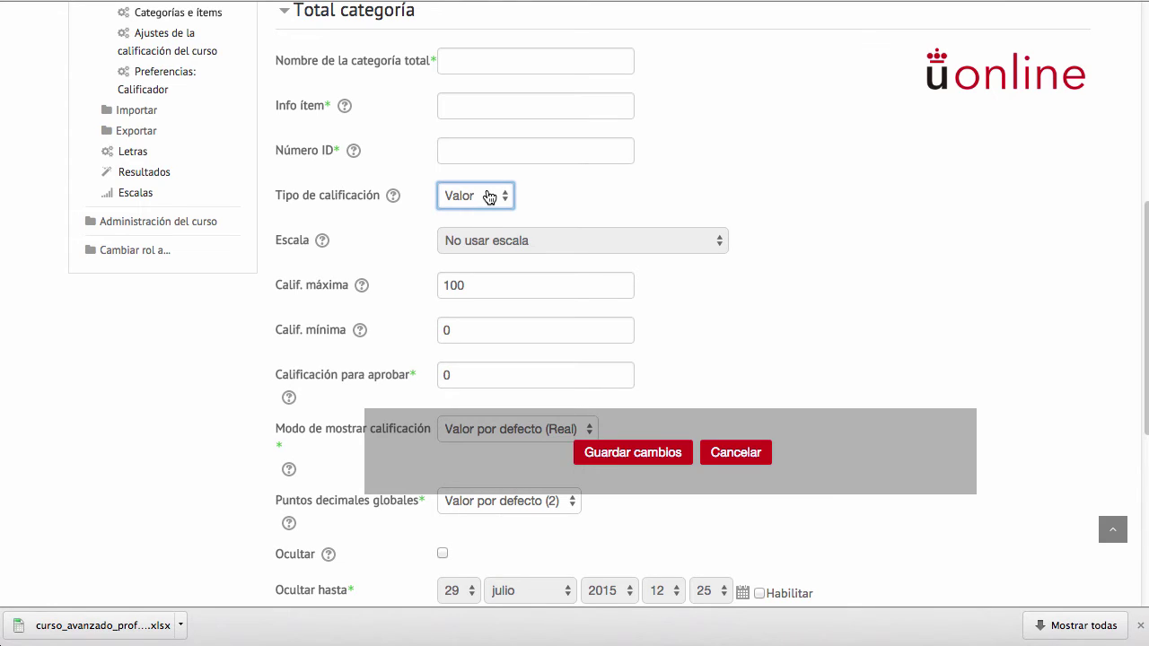
click(489, 196)
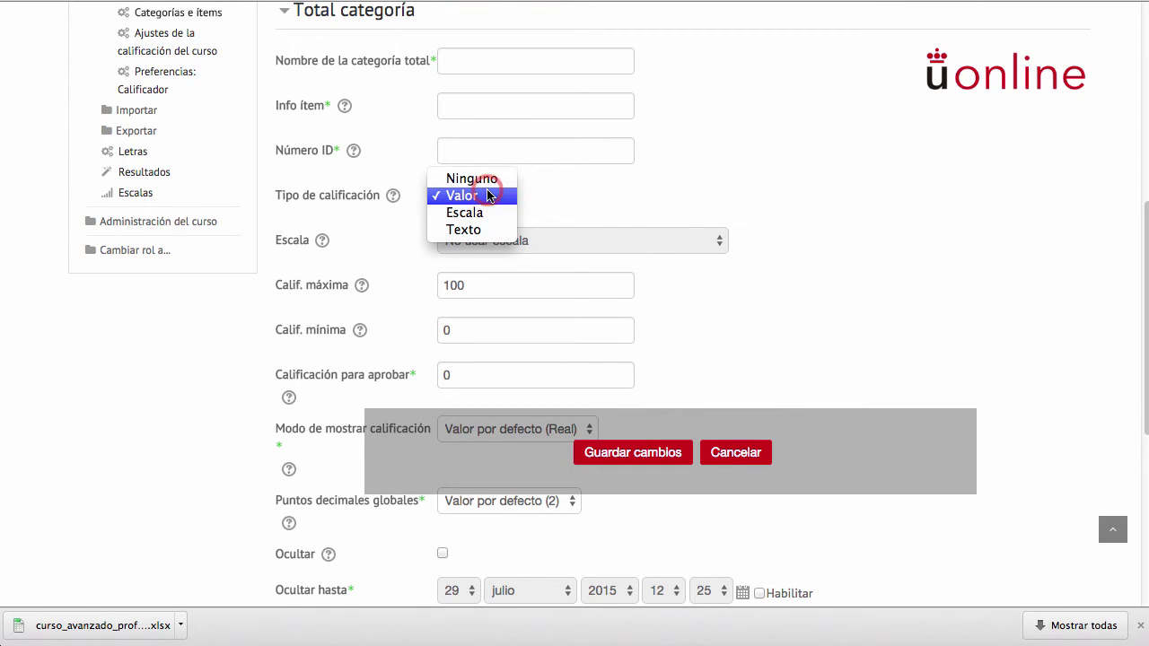
click(486, 214)
click(490, 240)
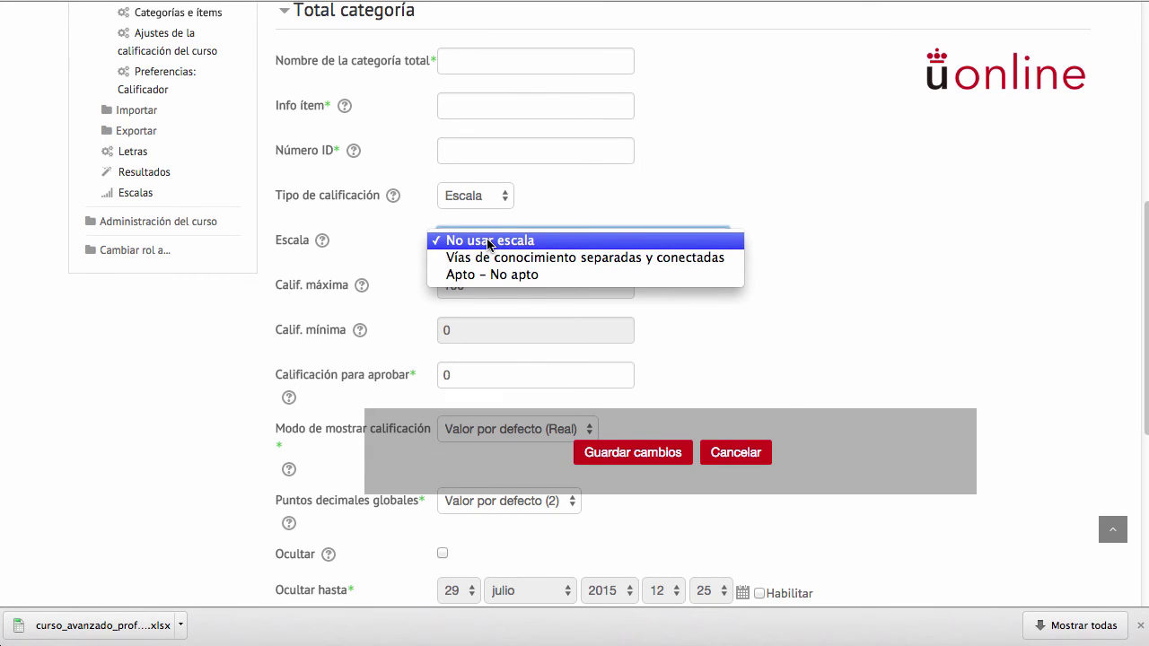
click(490, 242)
click(490, 203)
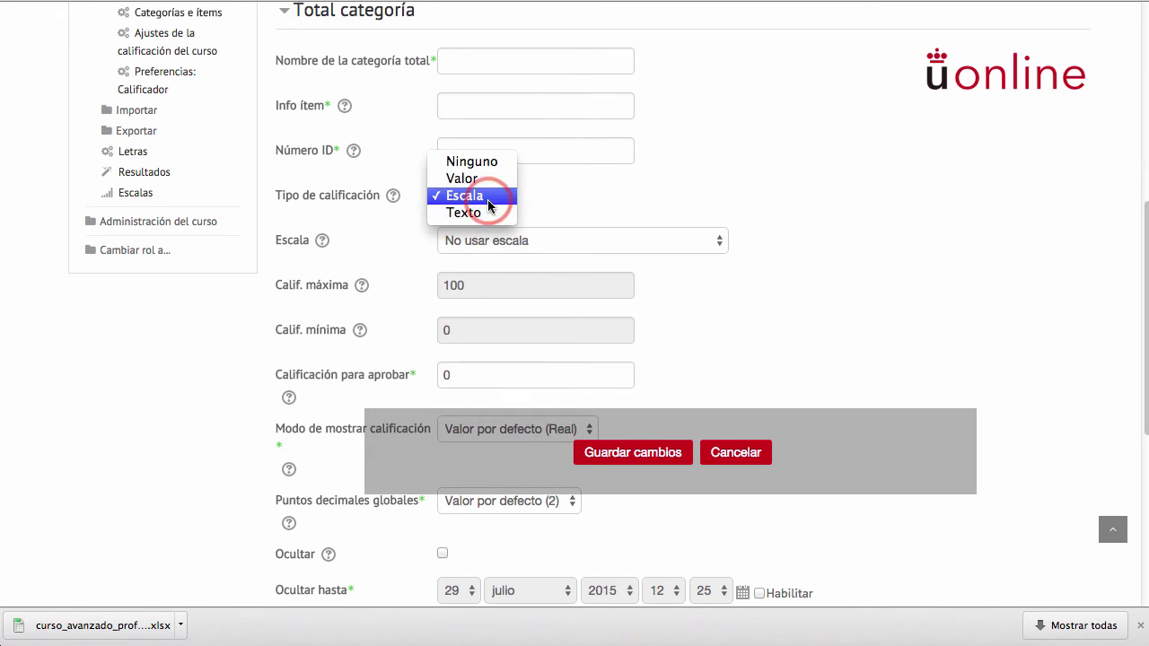
click(488, 179)
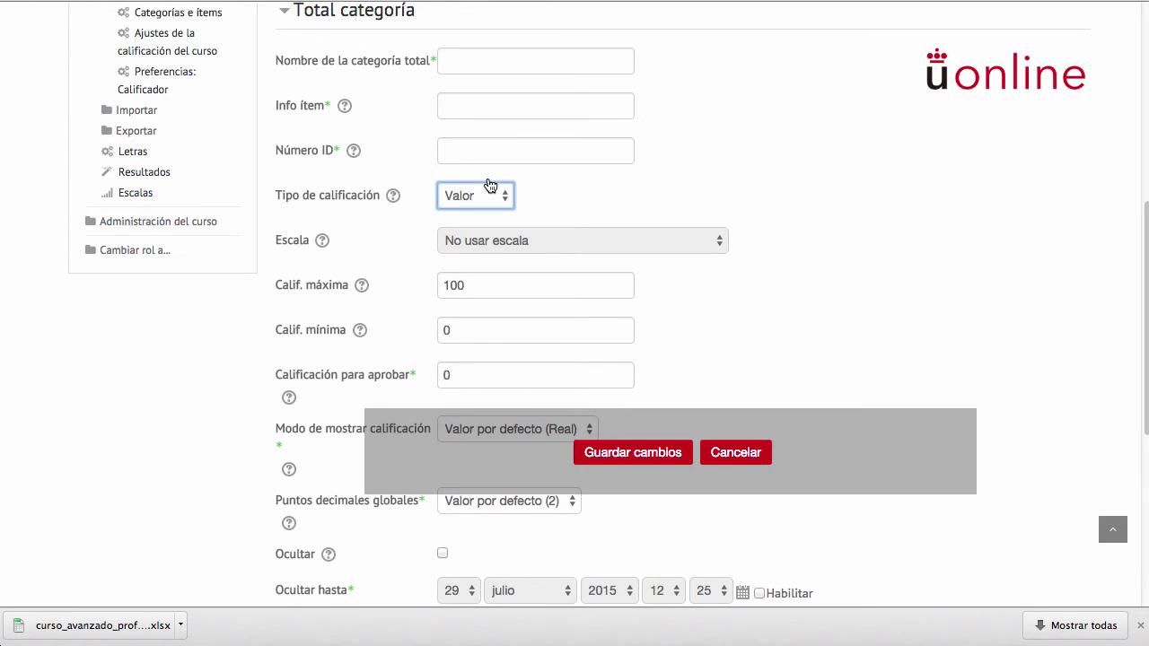
- Set the category total's passing grade to 50, keeping the maximum and minimum grades as they are
scroll(490, 184, down, 3)
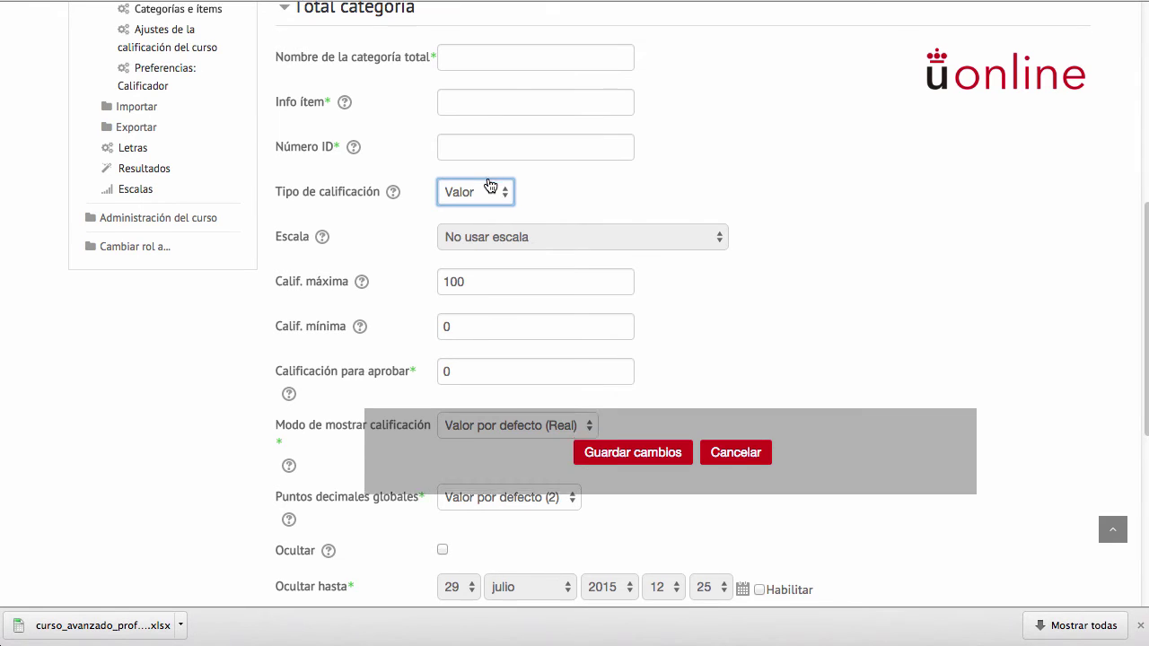
click(492, 205)
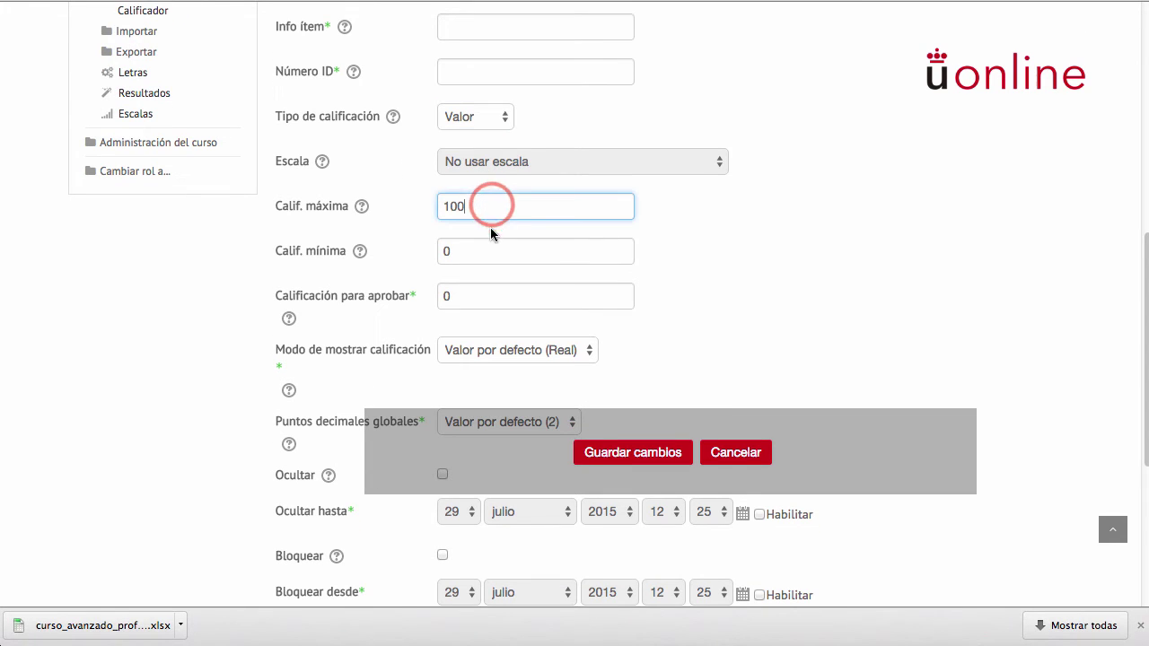
click(488, 244)
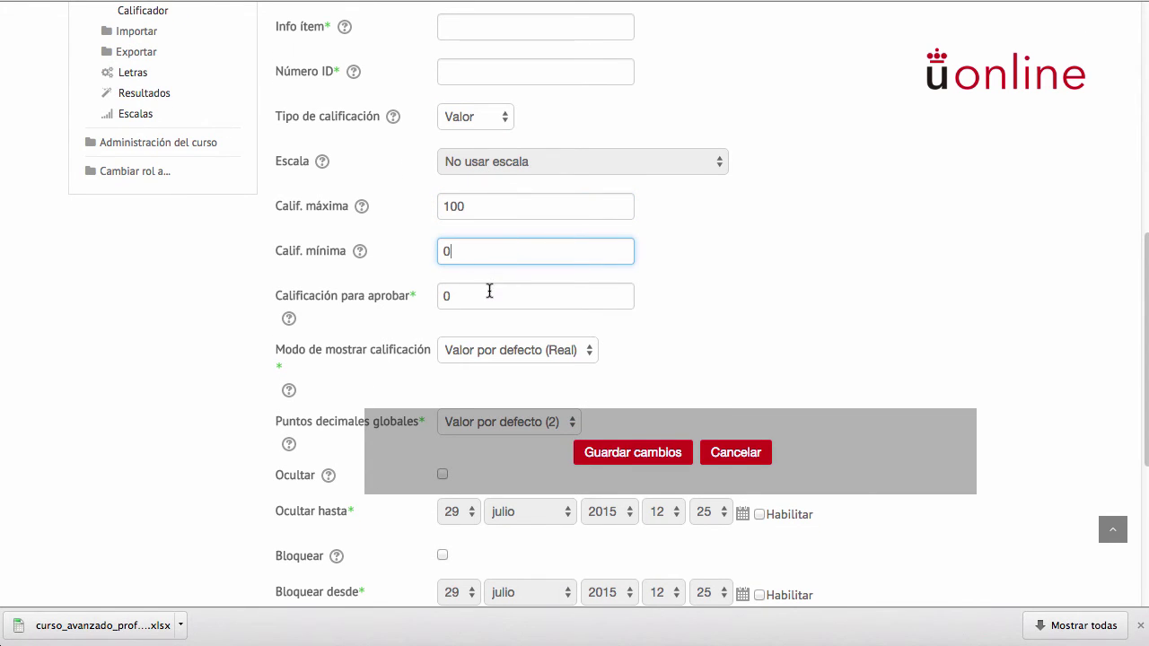
click(489, 293)
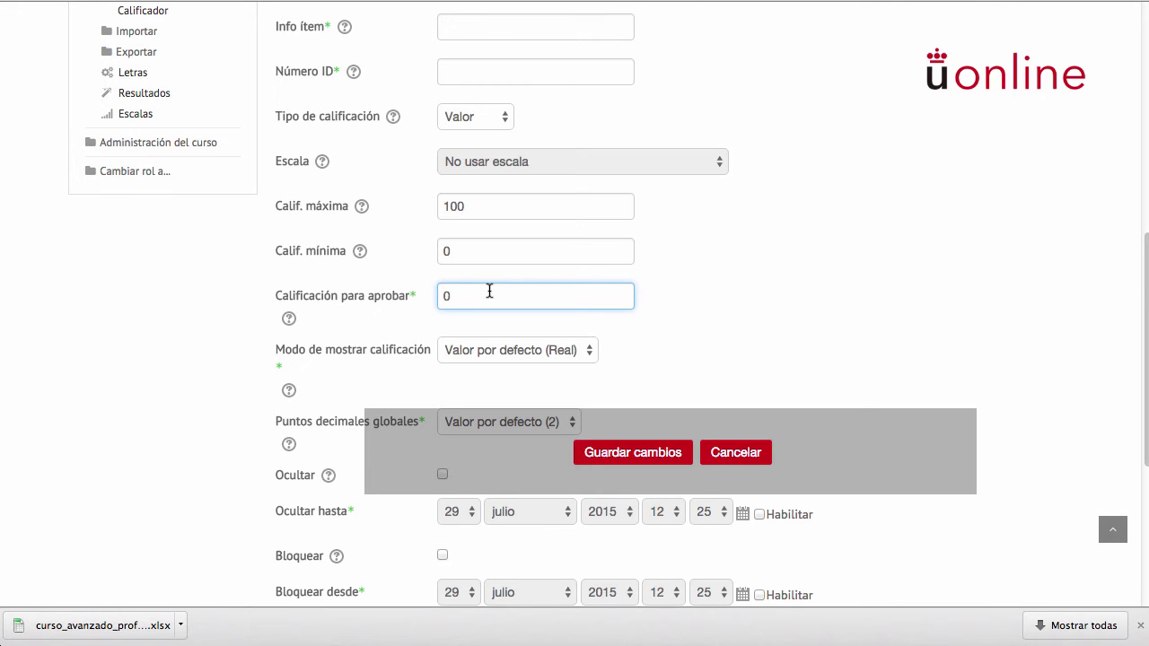
click(489, 291)
key(BackSpace)
text(50)
- Set the grade display mode to Valor por defecto (Real) and the global decimal points to Valor por defecto (2)
click(490, 351)
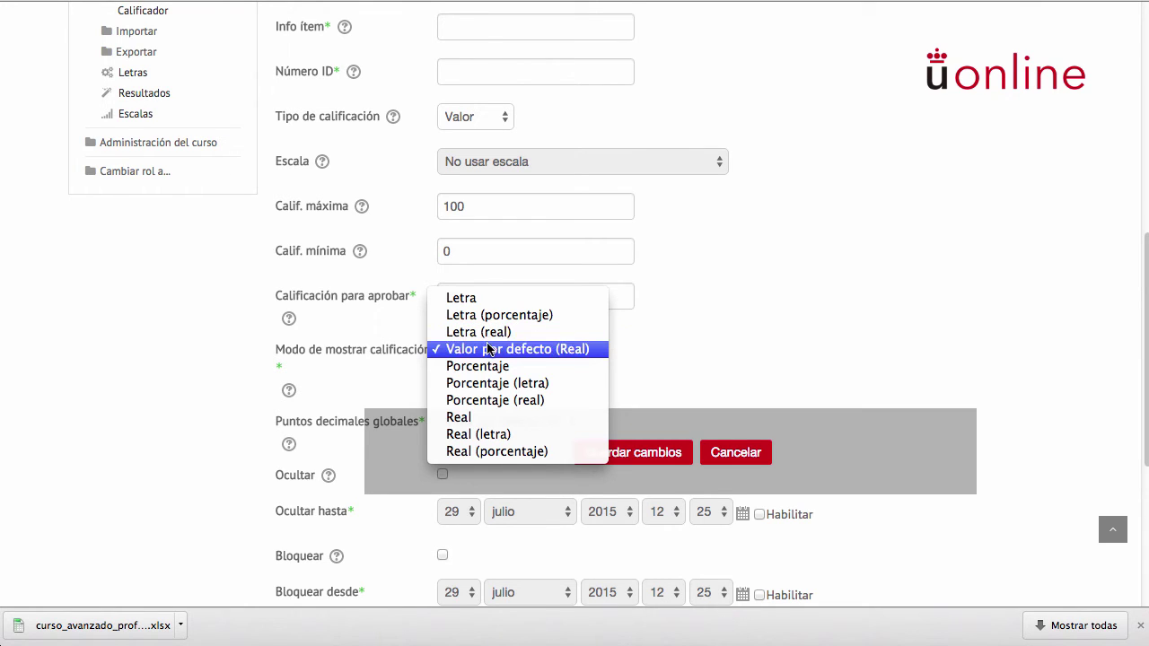
click(487, 352)
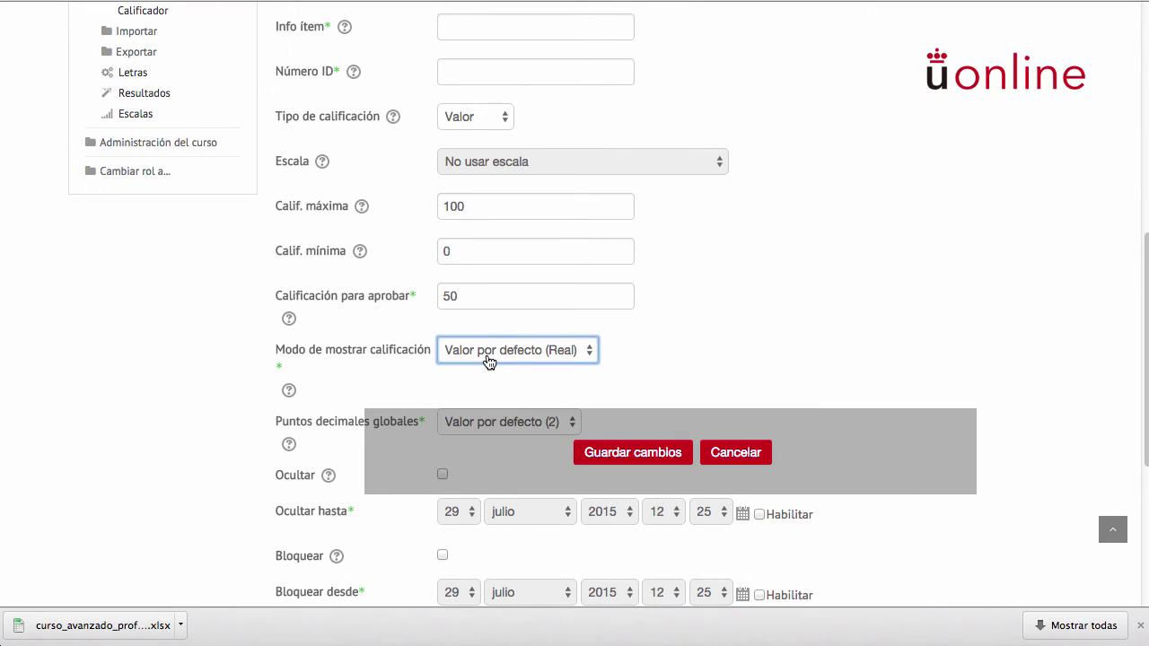
scroll(487, 360, down, 4)
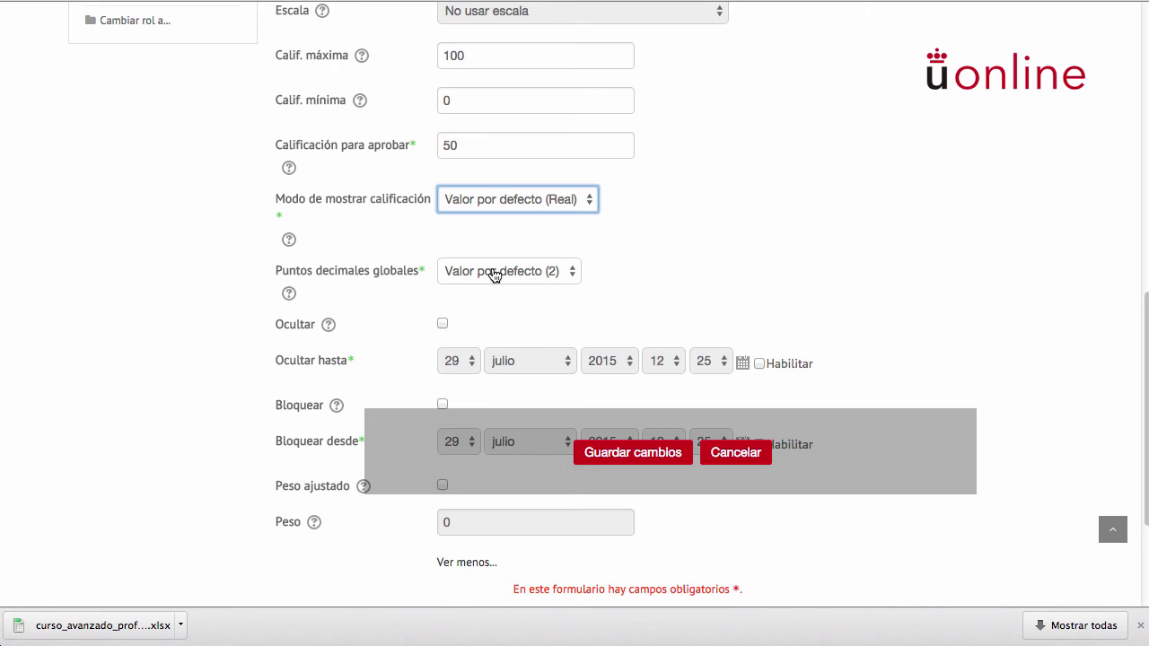
click(493, 272)
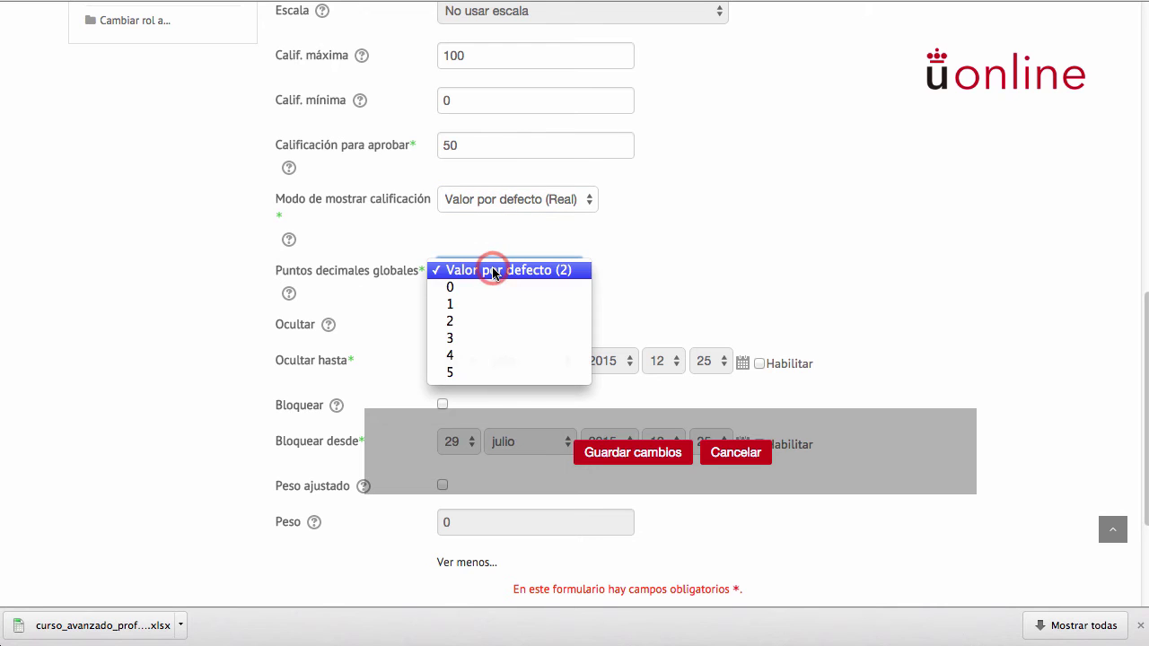
click(493, 272)
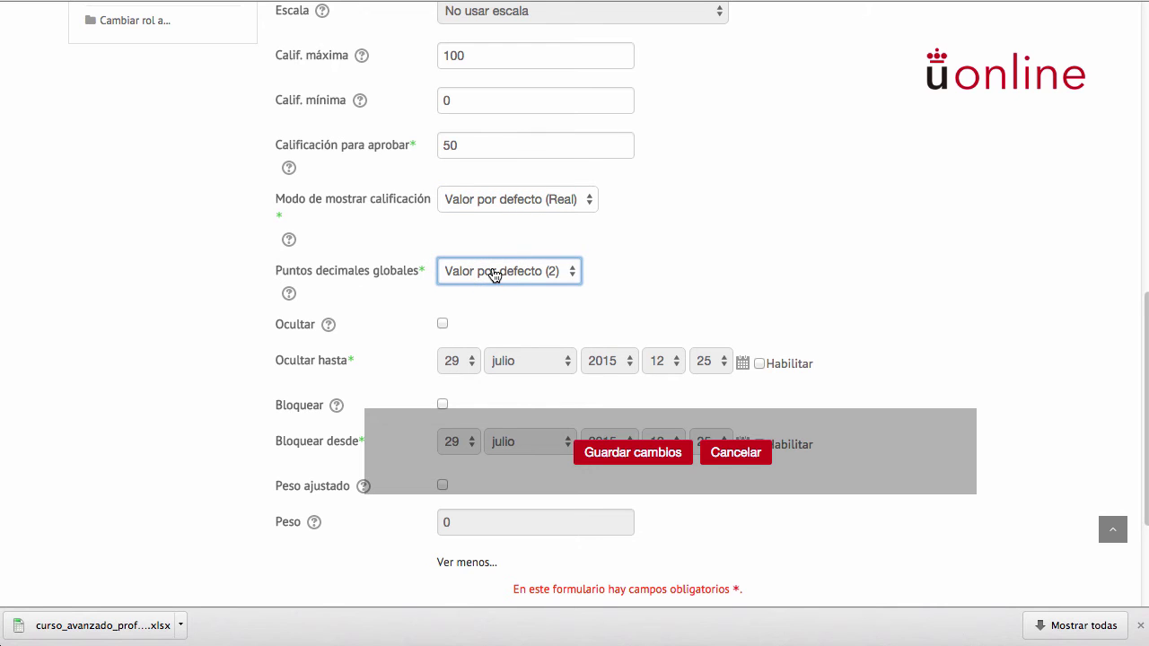
- Try the Ocultar option for the category total and turn it back off
scroll(493, 272, down, 1)
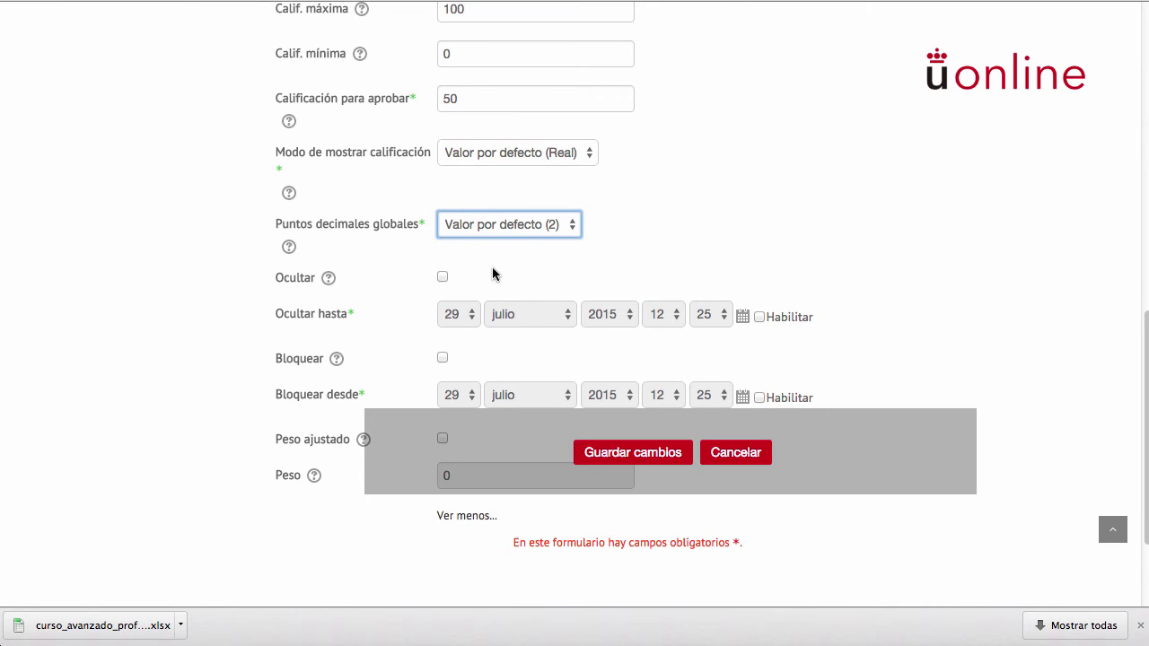
click(443, 277)
click(444, 279)
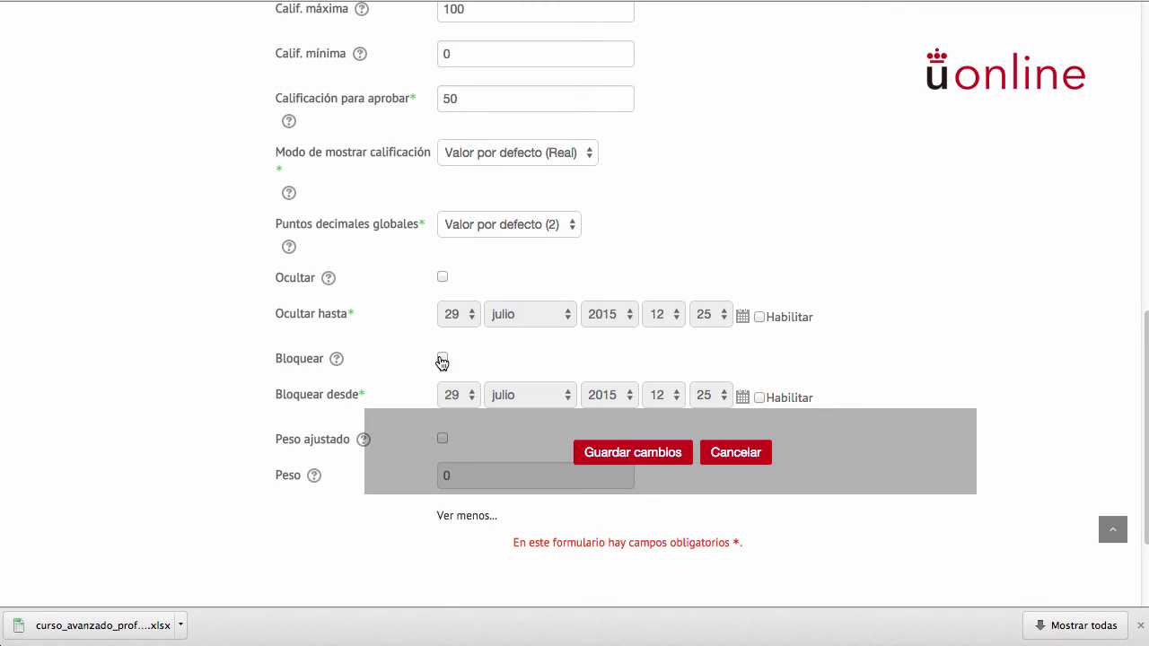
- Toggle the Peso ajustado option for the category total and save the new grade category
scroll(443, 362, down, 2)
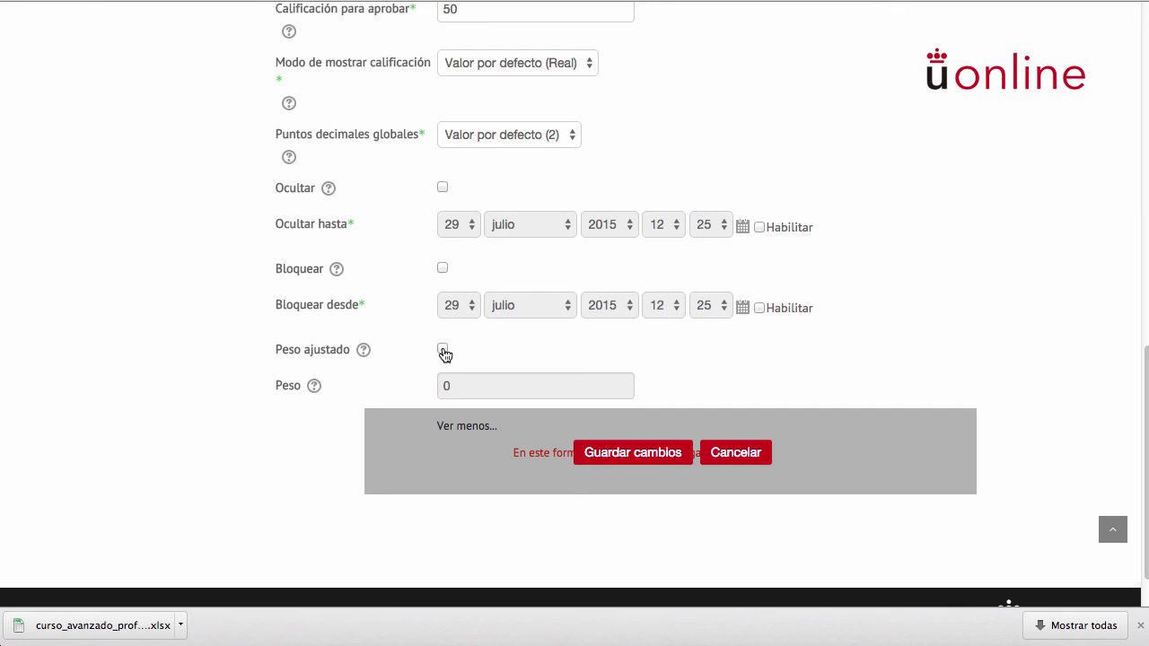
key(Tab)
click(443, 350)
click(605, 454)
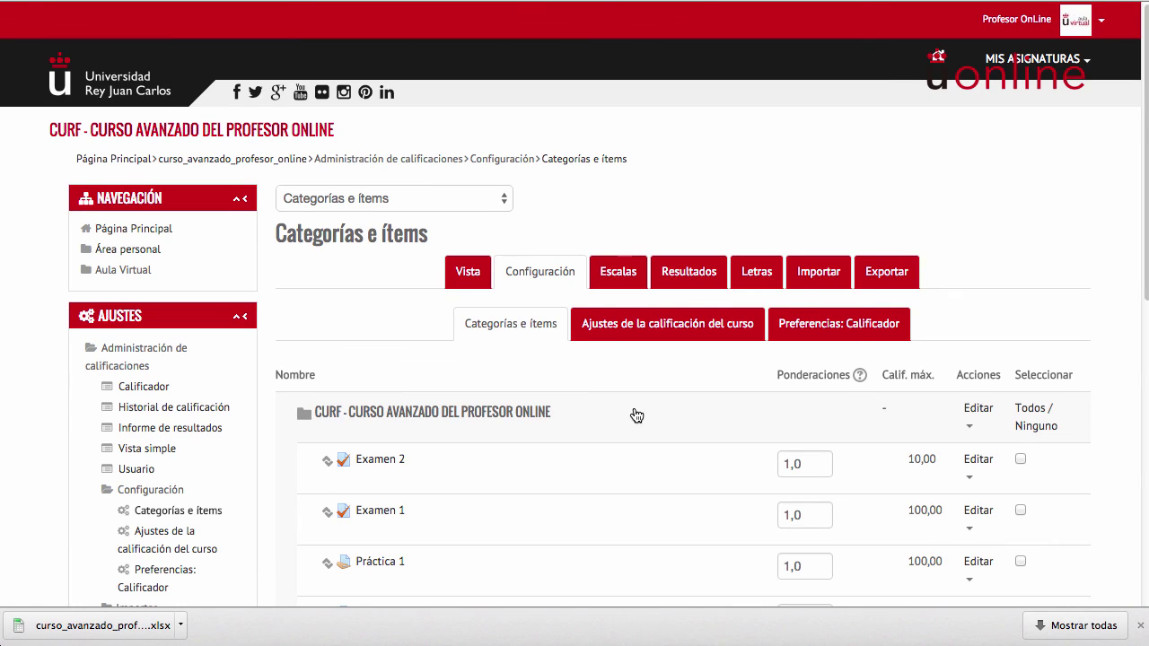
scroll(636, 415, down, 5)
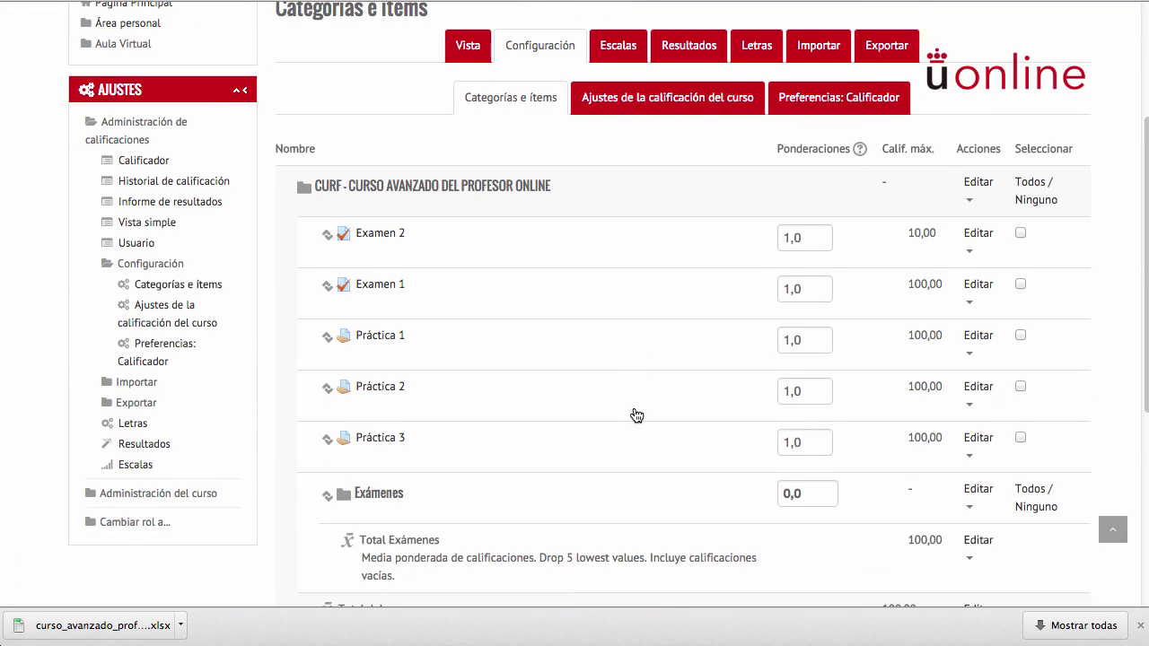
scroll(636, 415, down, 2)
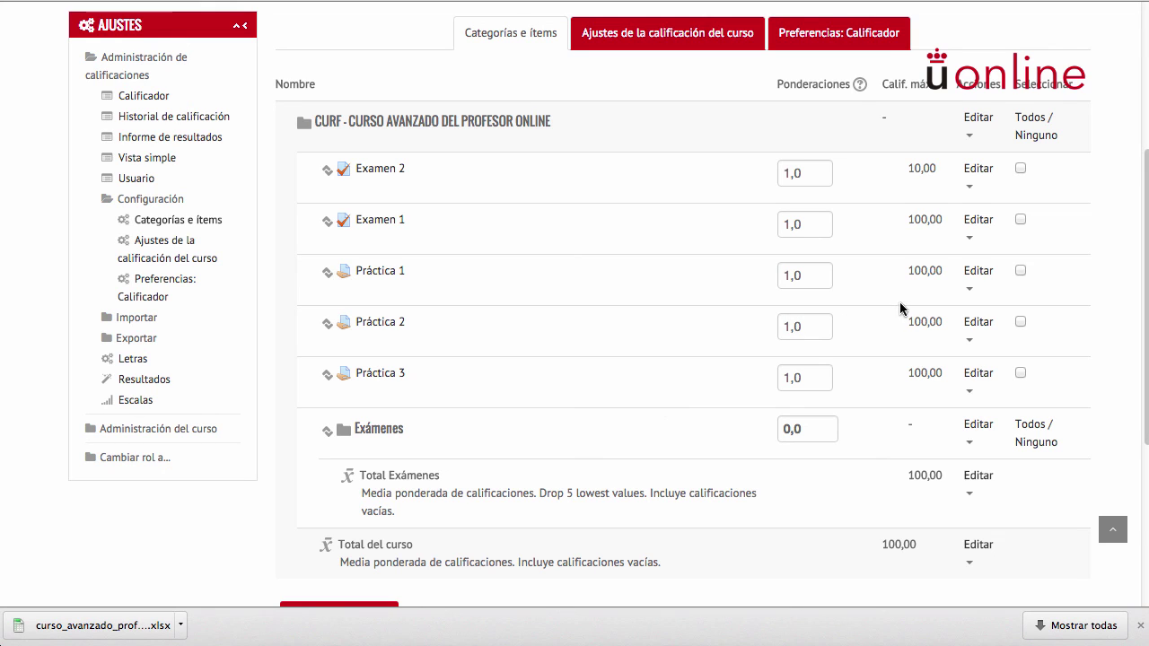
- Move the grade items Examen 1 and Examen 2 together into the Exámenes category
click(1022, 220)
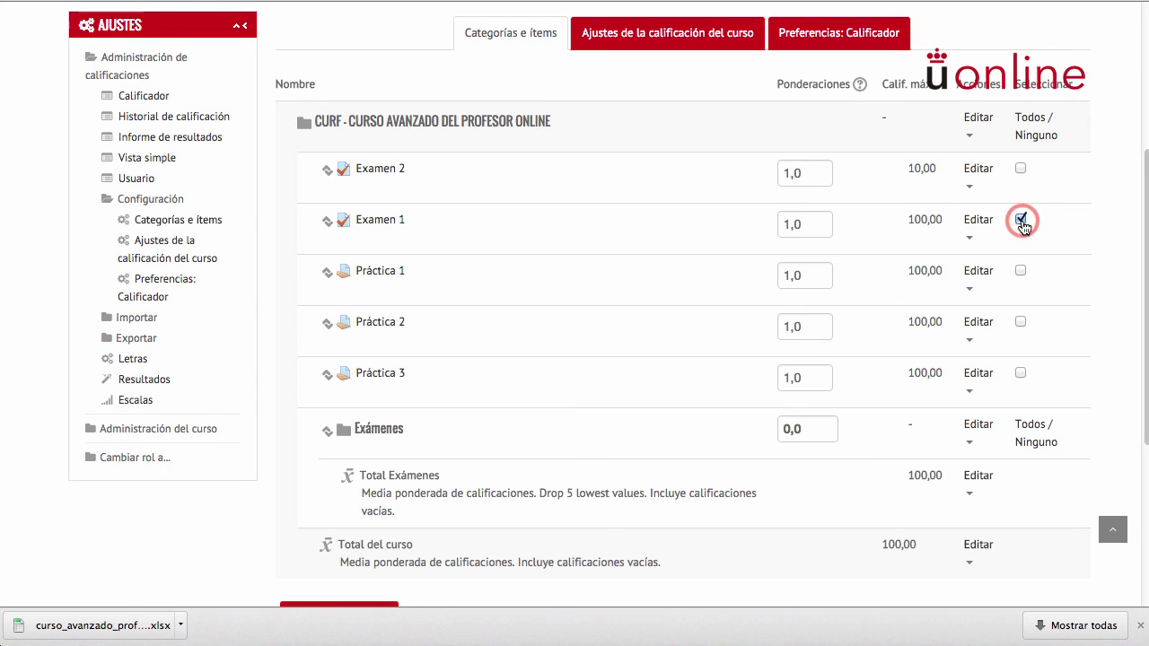
click(1021, 169)
scroll(748, 243, down, 5)
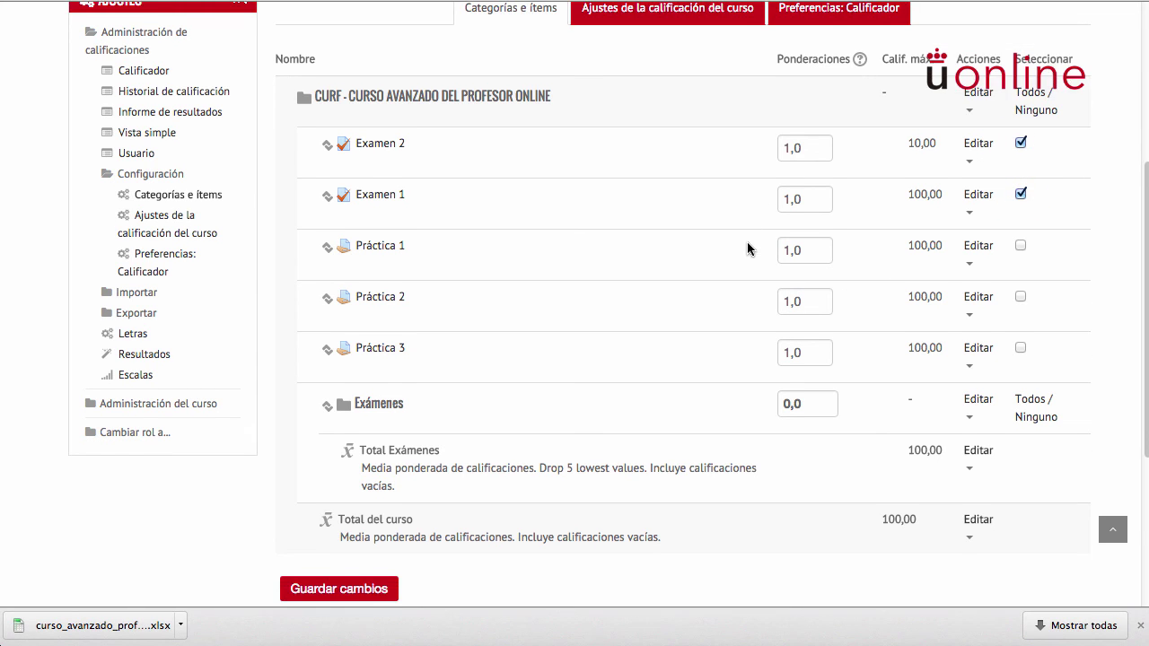
scroll(747, 241, down, 1)
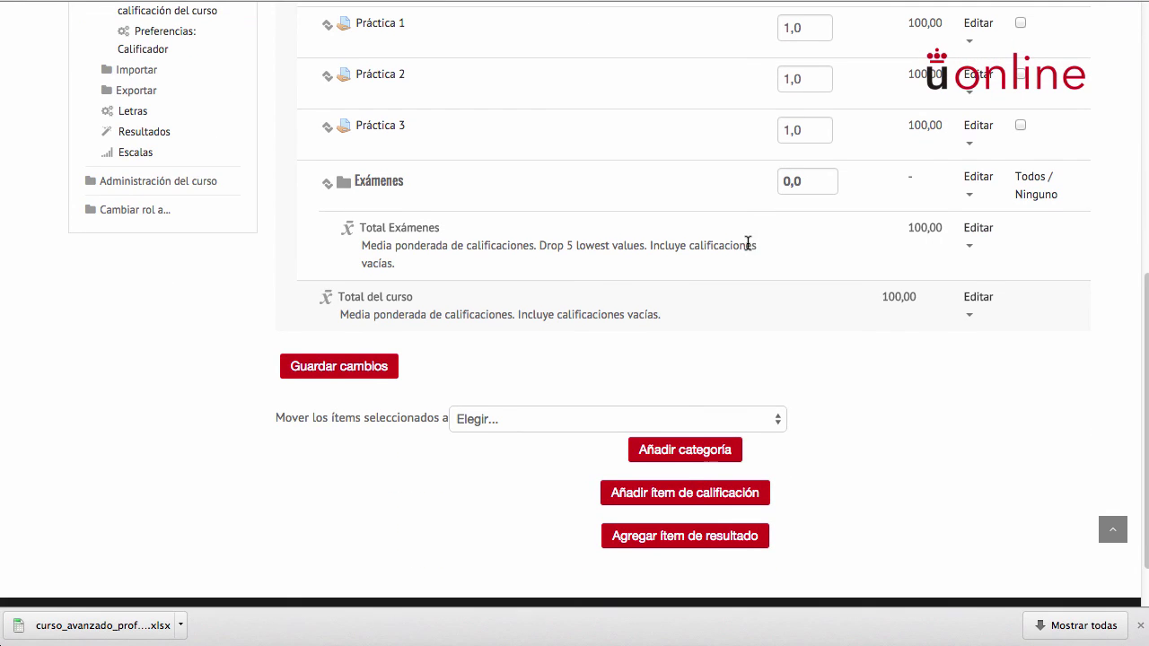
click(560, 428)
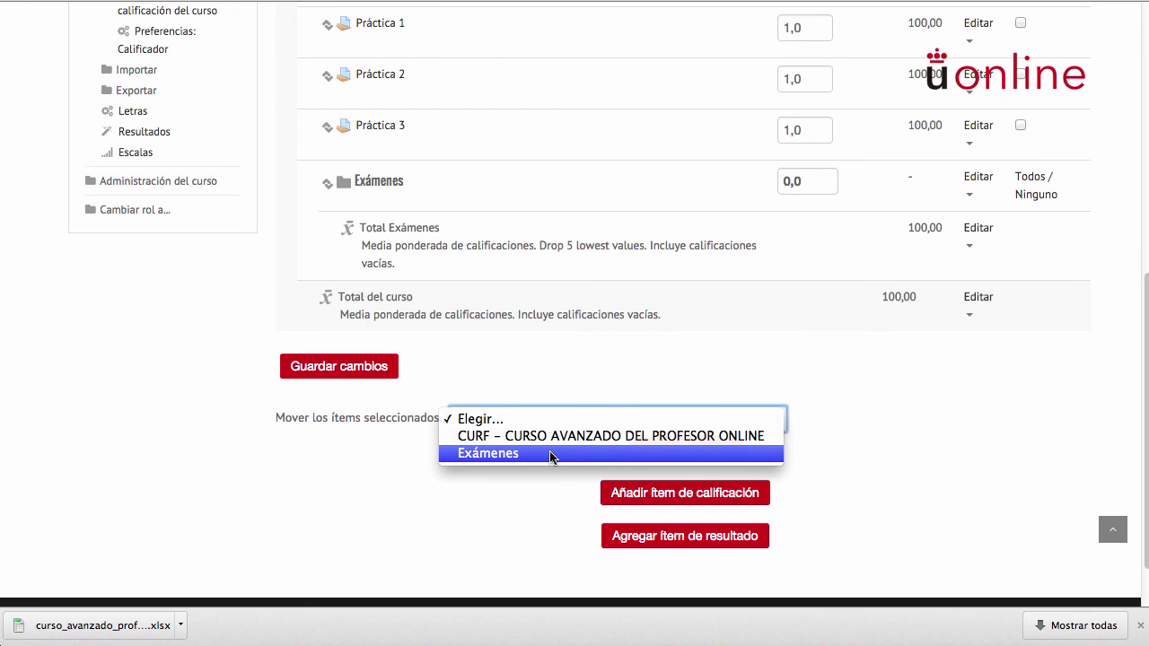
click(551, 455)
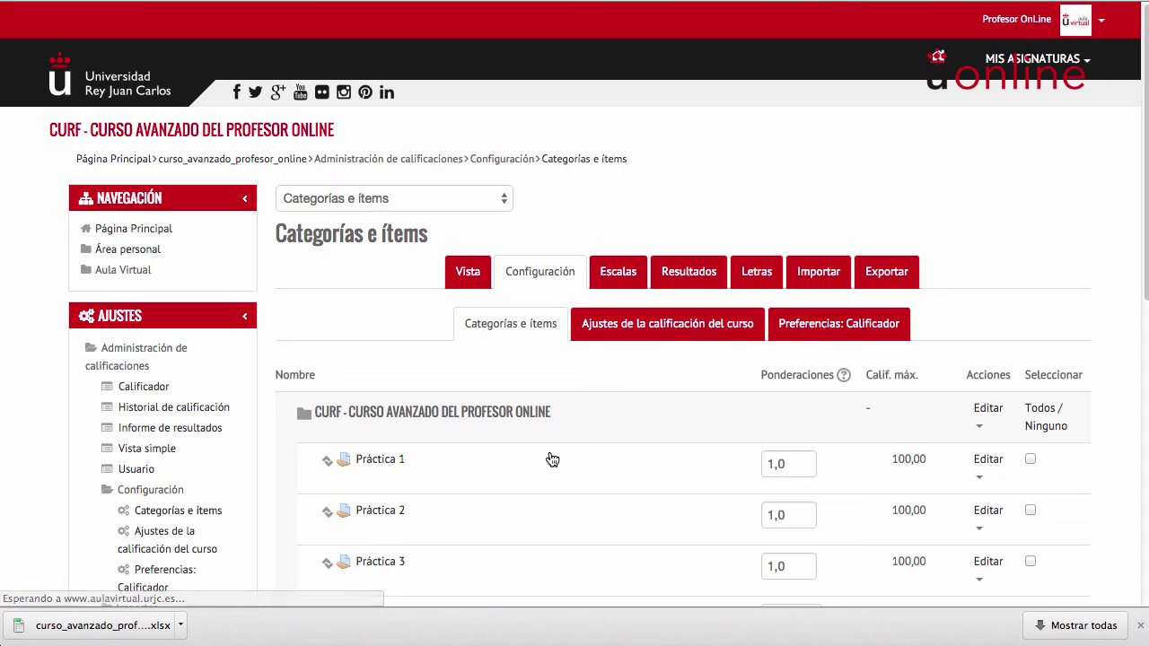
scroll(552, 460, down, 4)
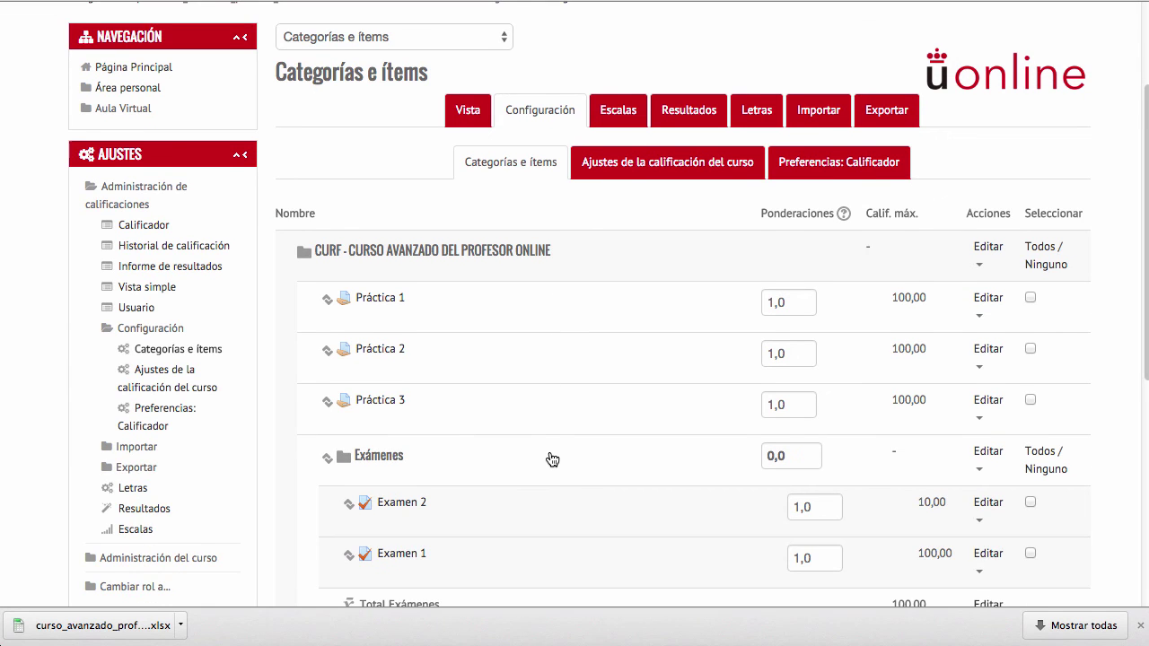
scroll(552, 459, down, 2)
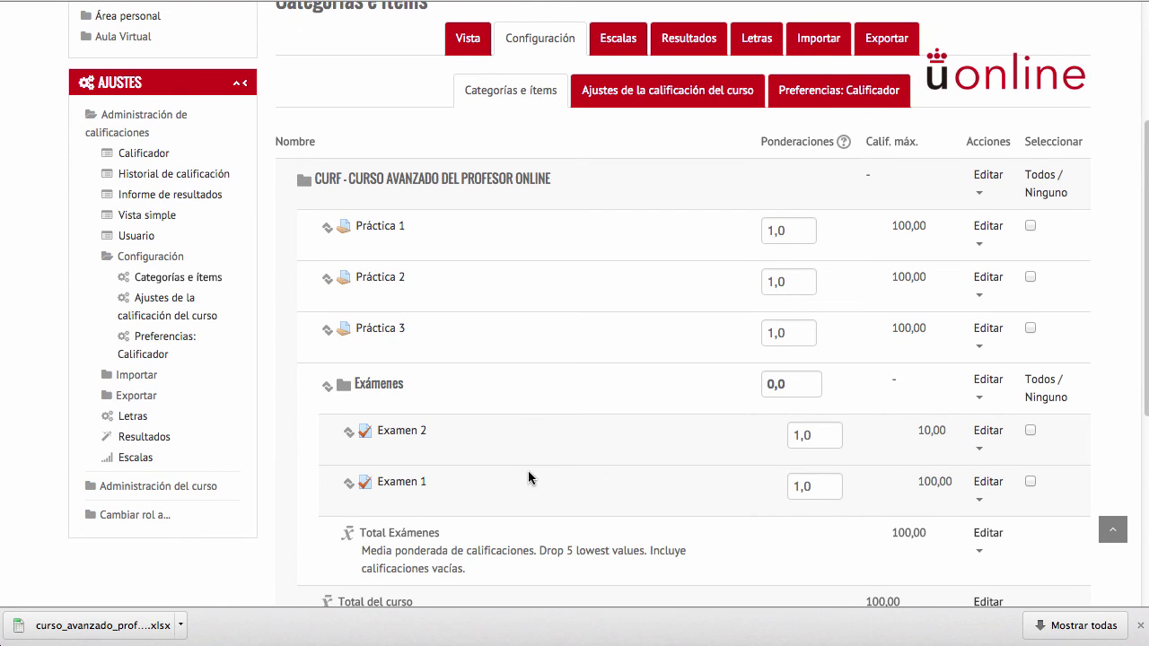